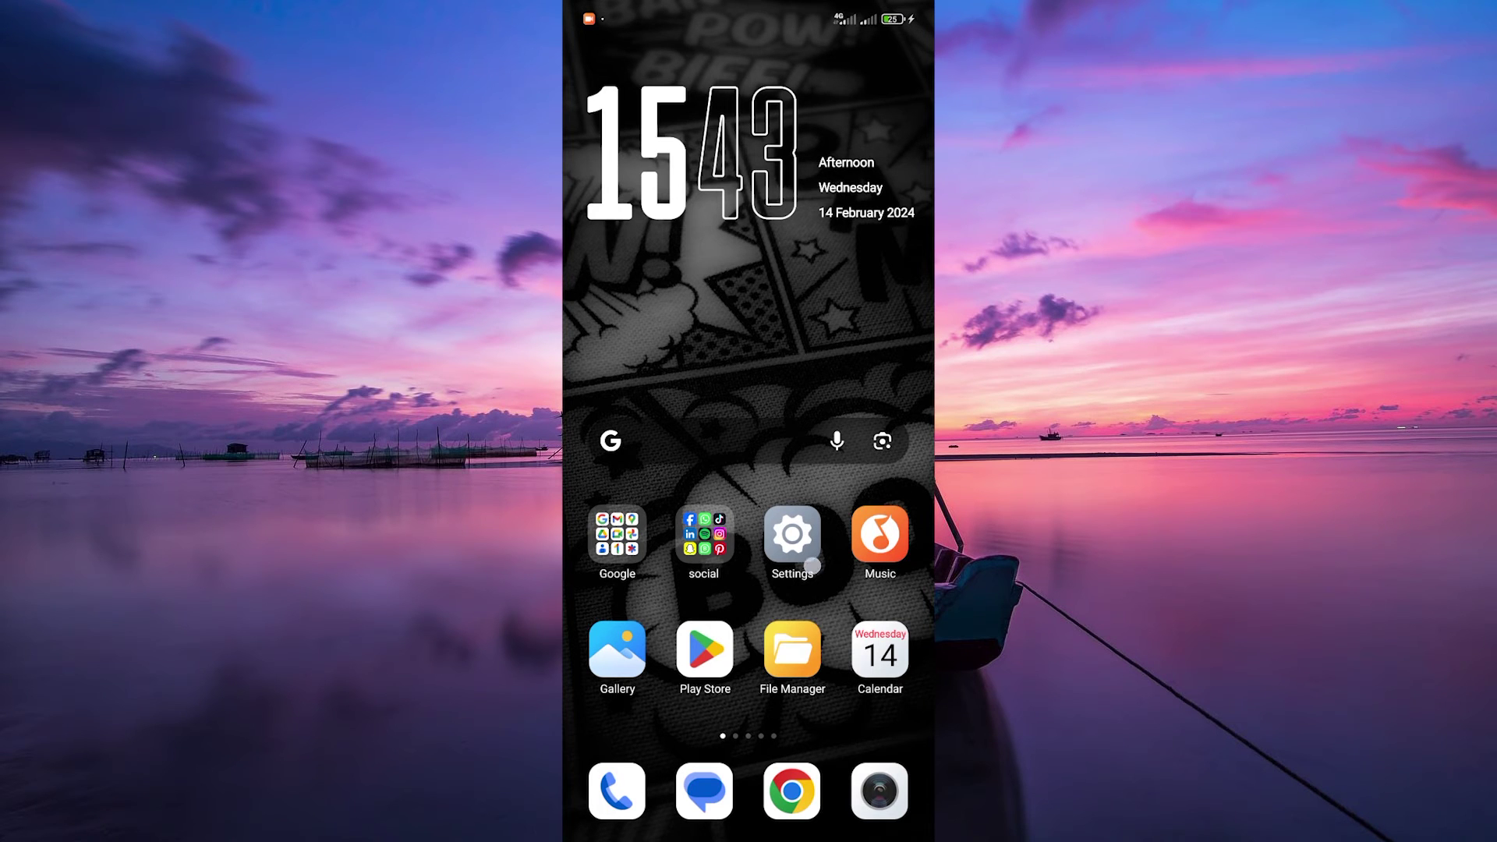
# Swipe two home-screen pages left to reach the page with the Steam icon
pyautogui.moveTo(843, 468); pyautogui.dragTo(655, 469)
pyautogui.moveTo(842, 468); pyautogui.dragTo(656, 468)
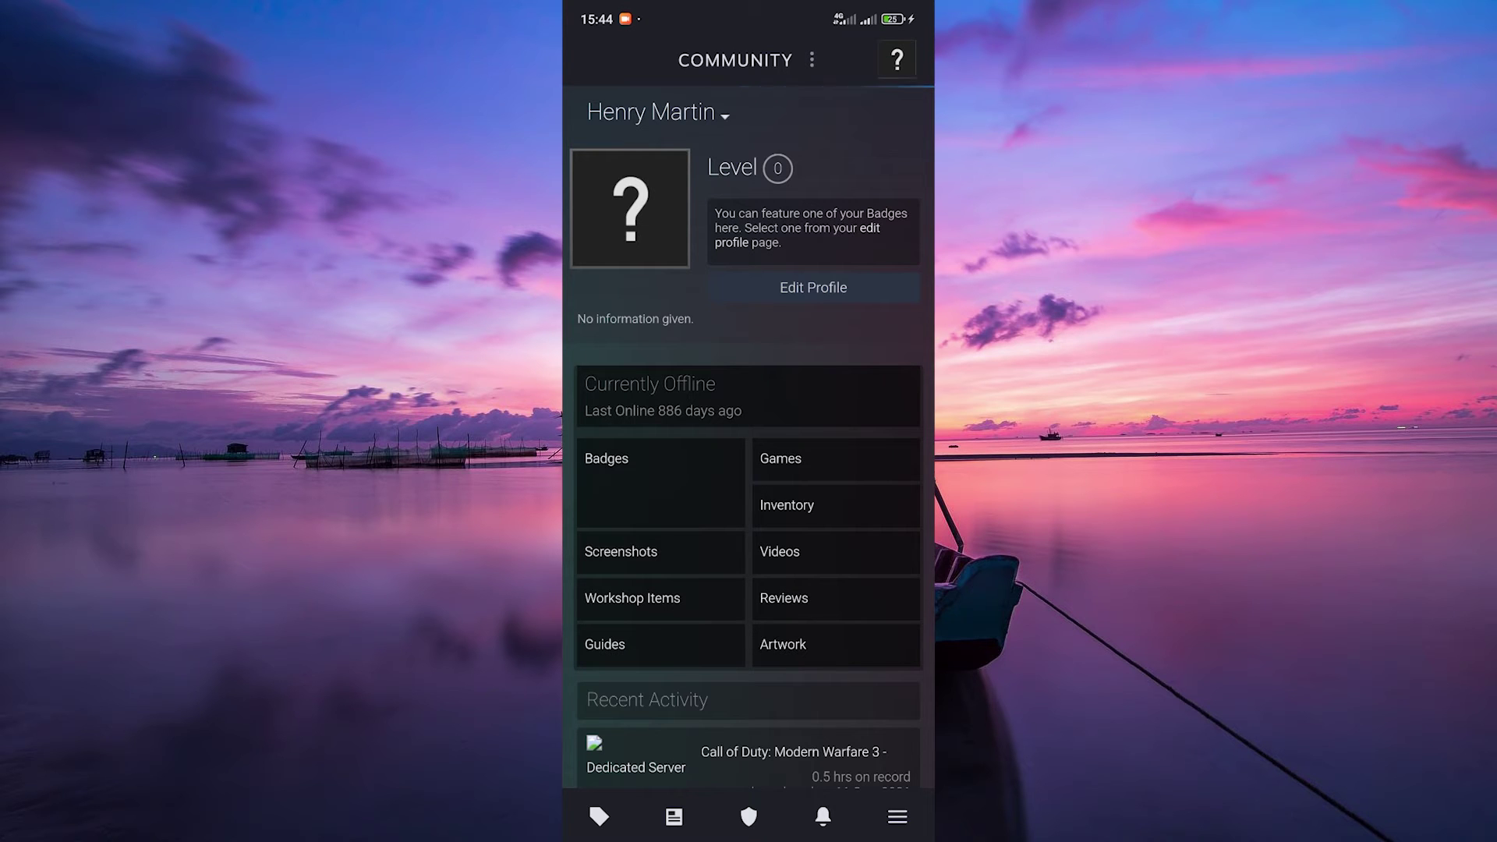
pyautogui.scroll(-3, 586, 349)
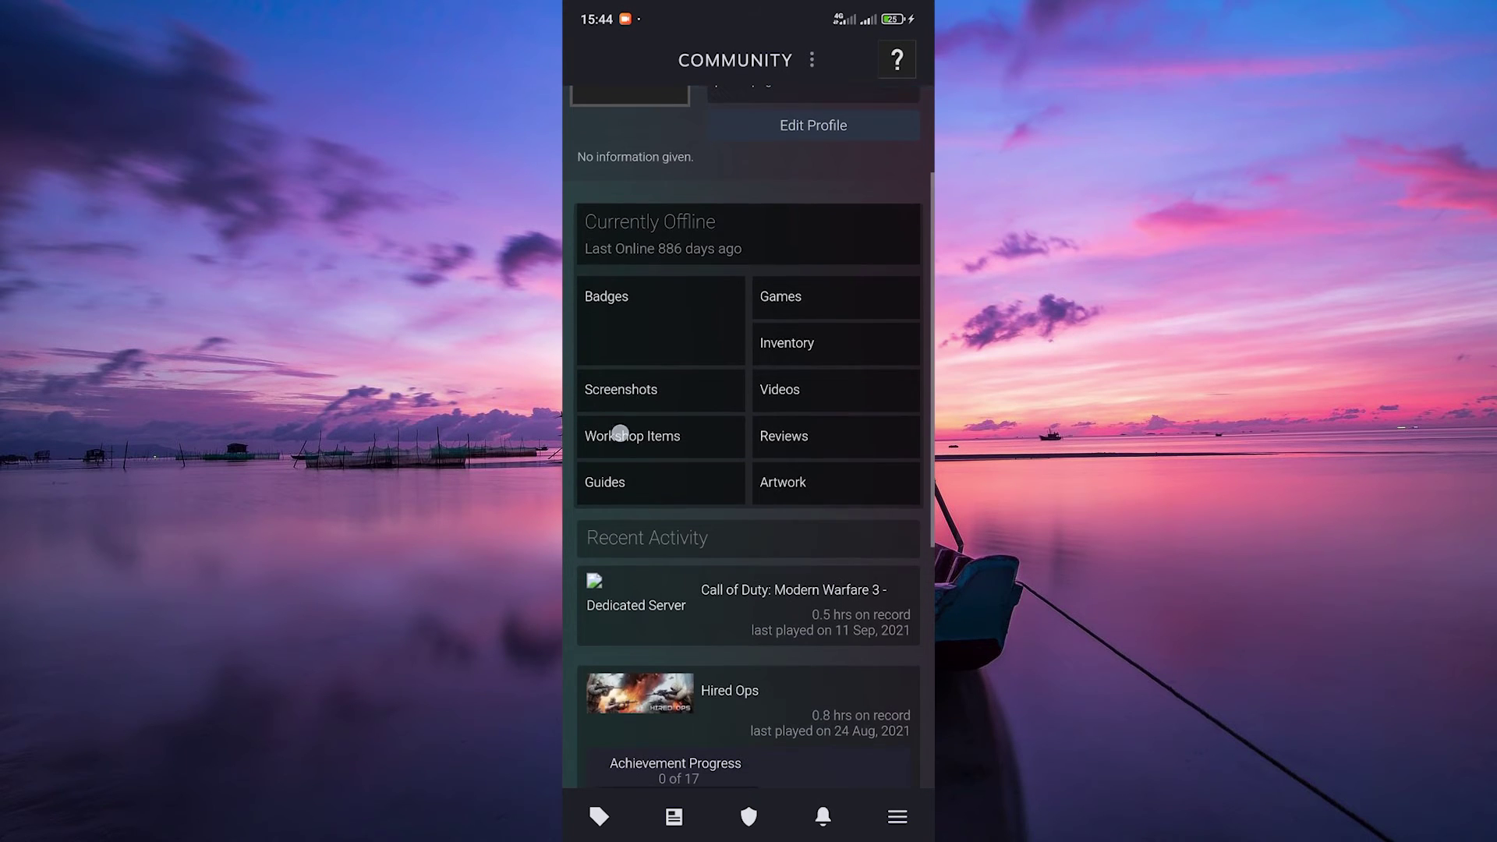
pyautogui.scroll(3, 620, 433)
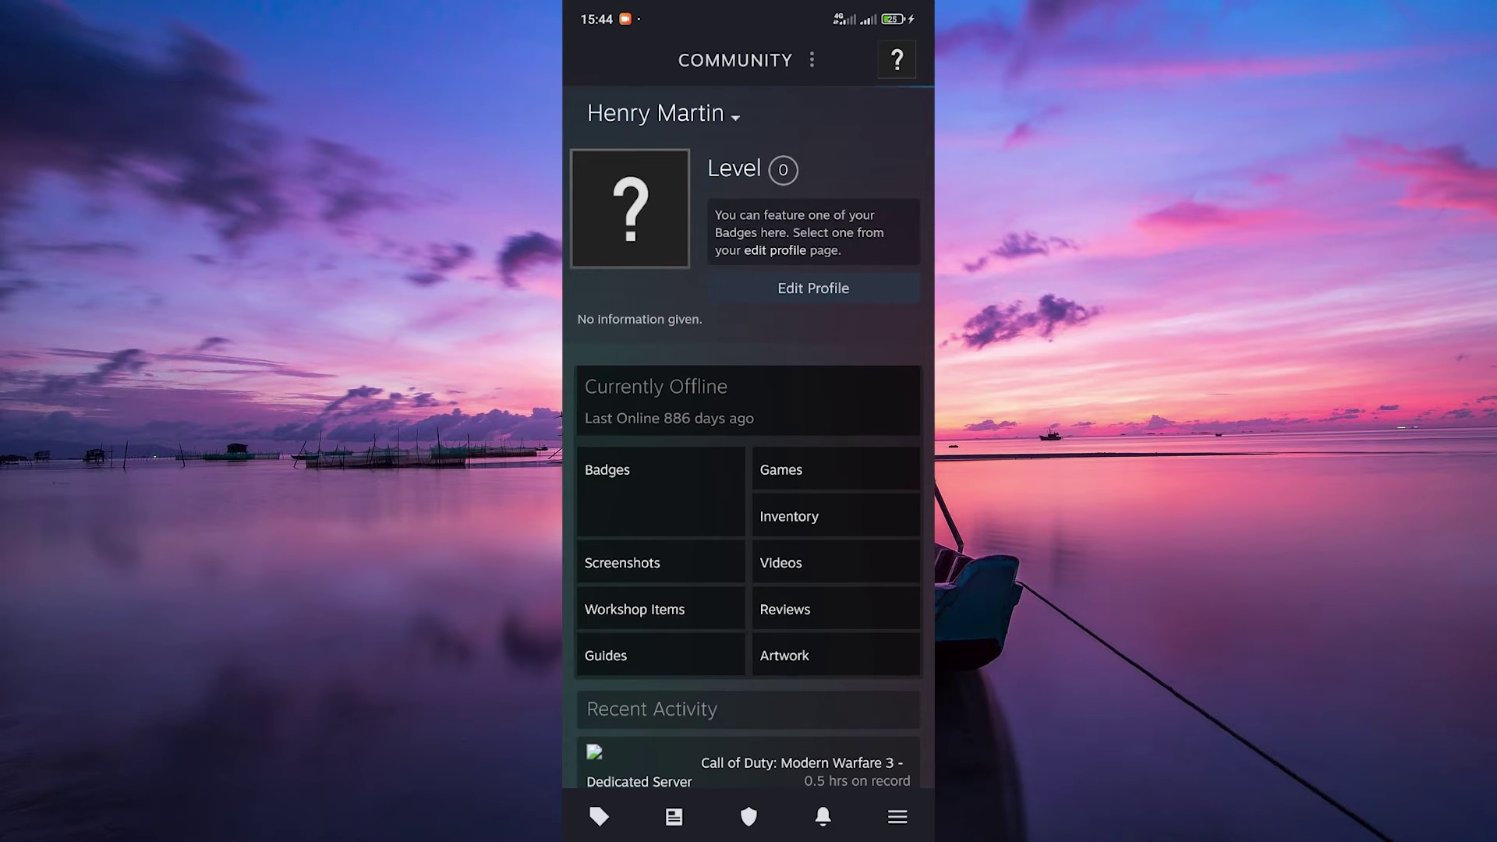
pyautogui.scroll(-2, 610, 466)
pyautogui.moveTo(611, 466); pyautogui.dragTo(608, 446)
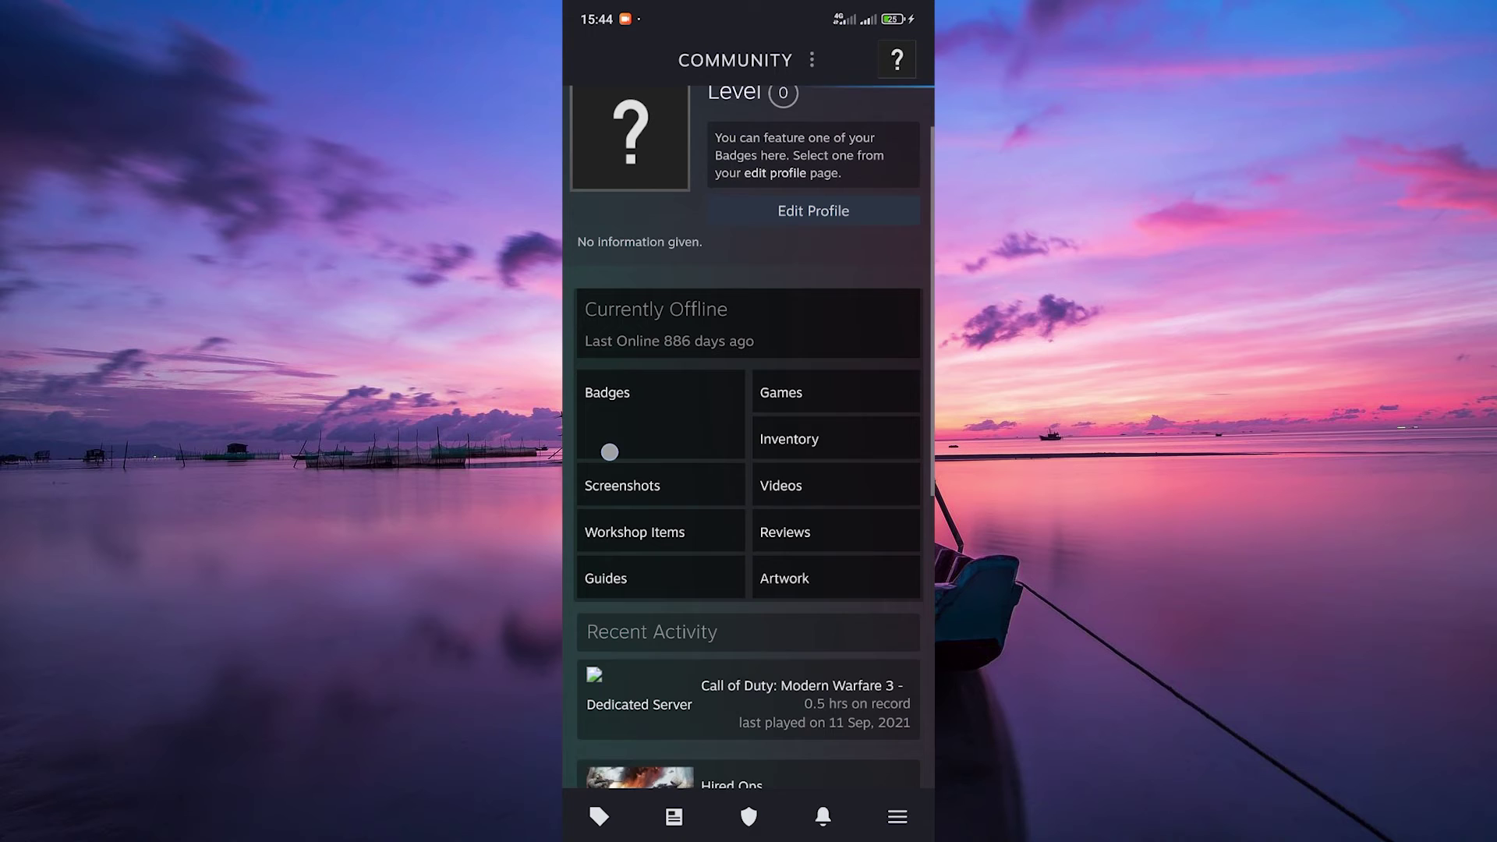
# Go from Inventory to Trade Offers and show the trade offer links panel
pyautogui.click(784, 429)
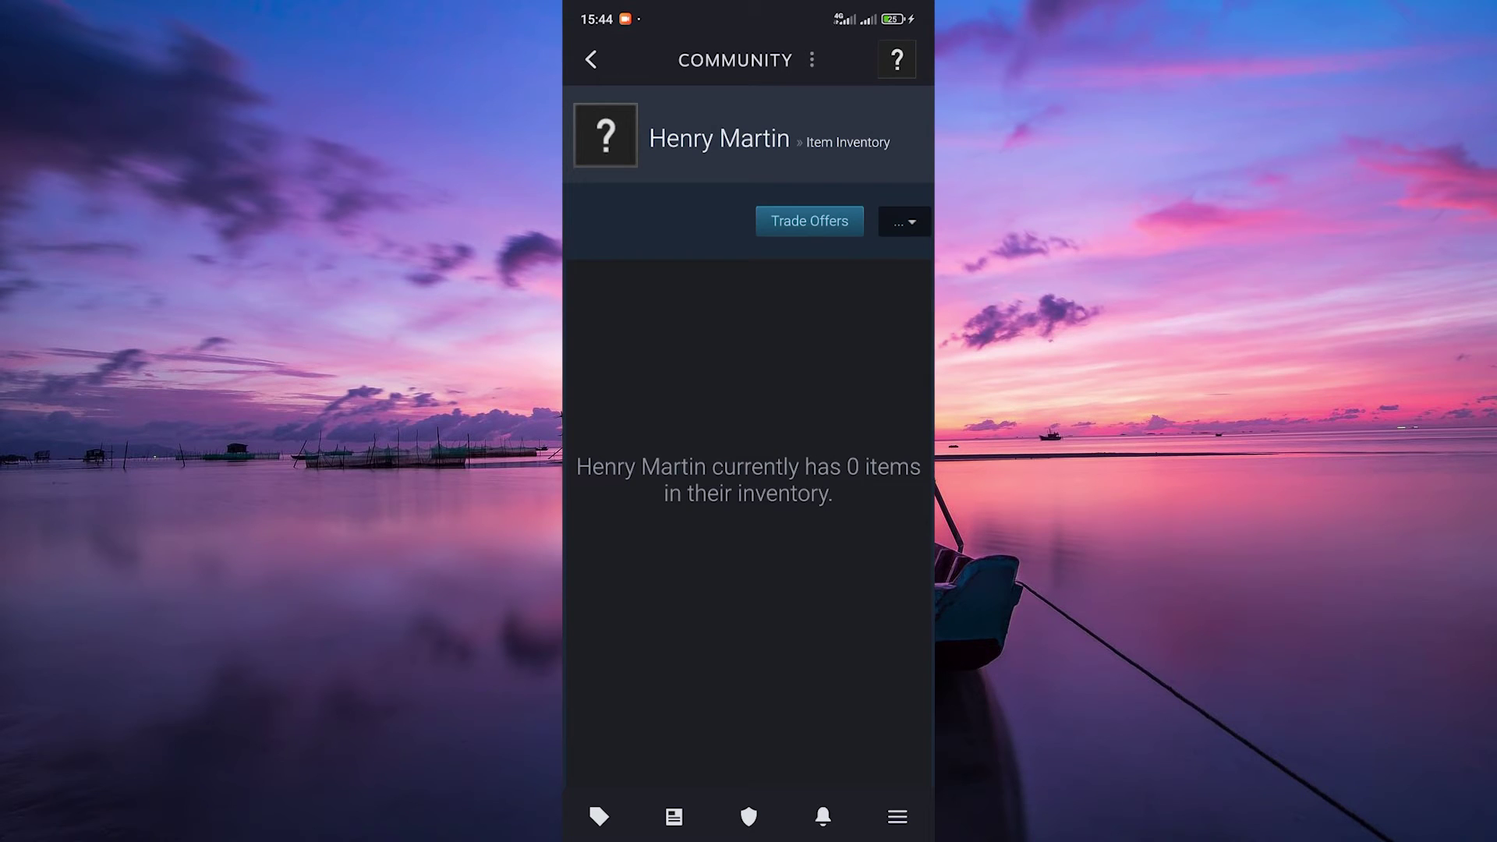
pyautogui.click(810, 221)
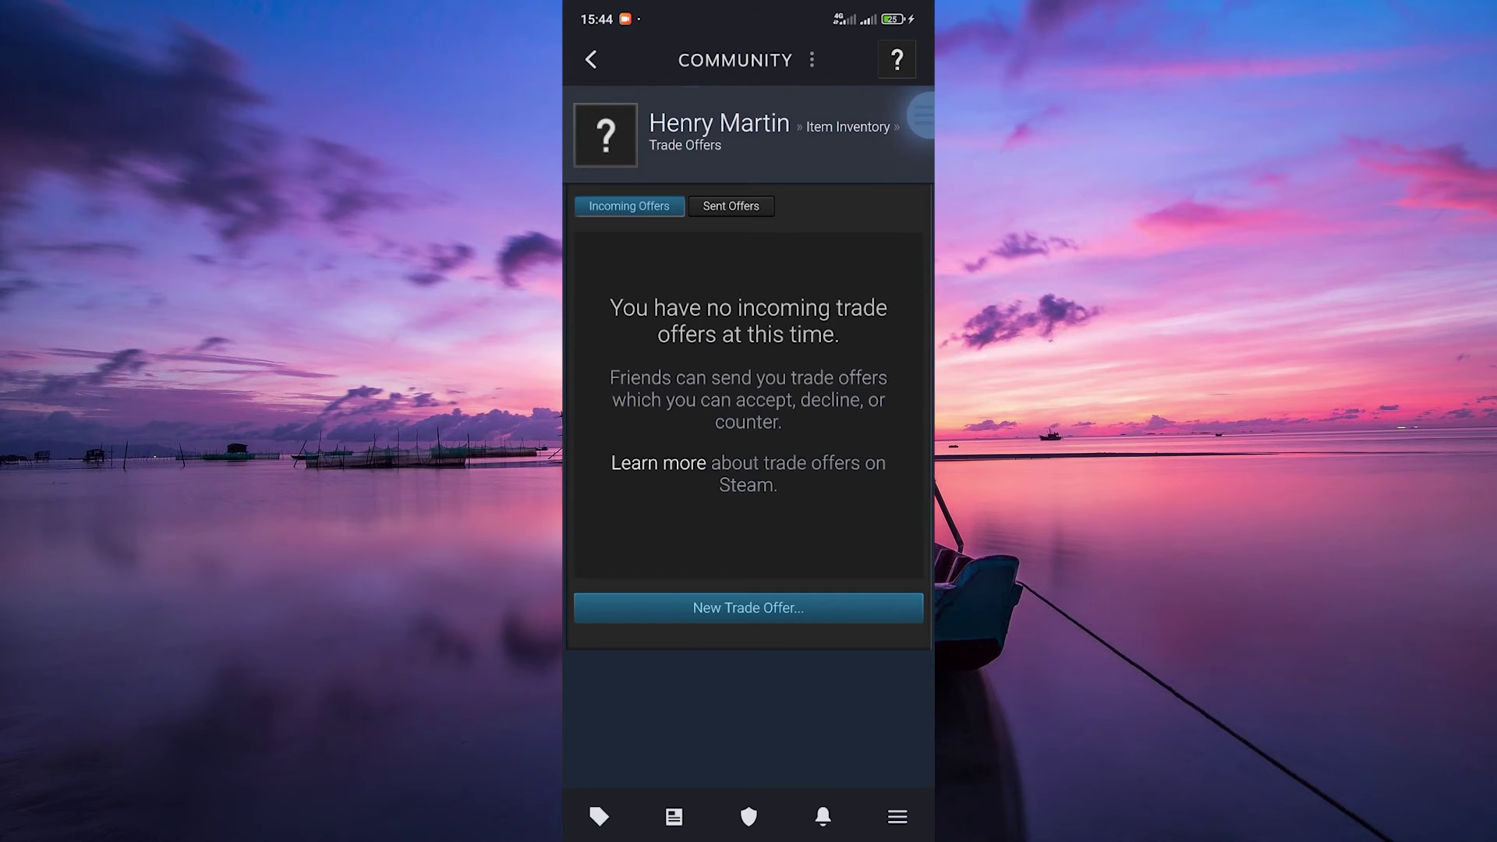
pyautogui.click(922, 115)
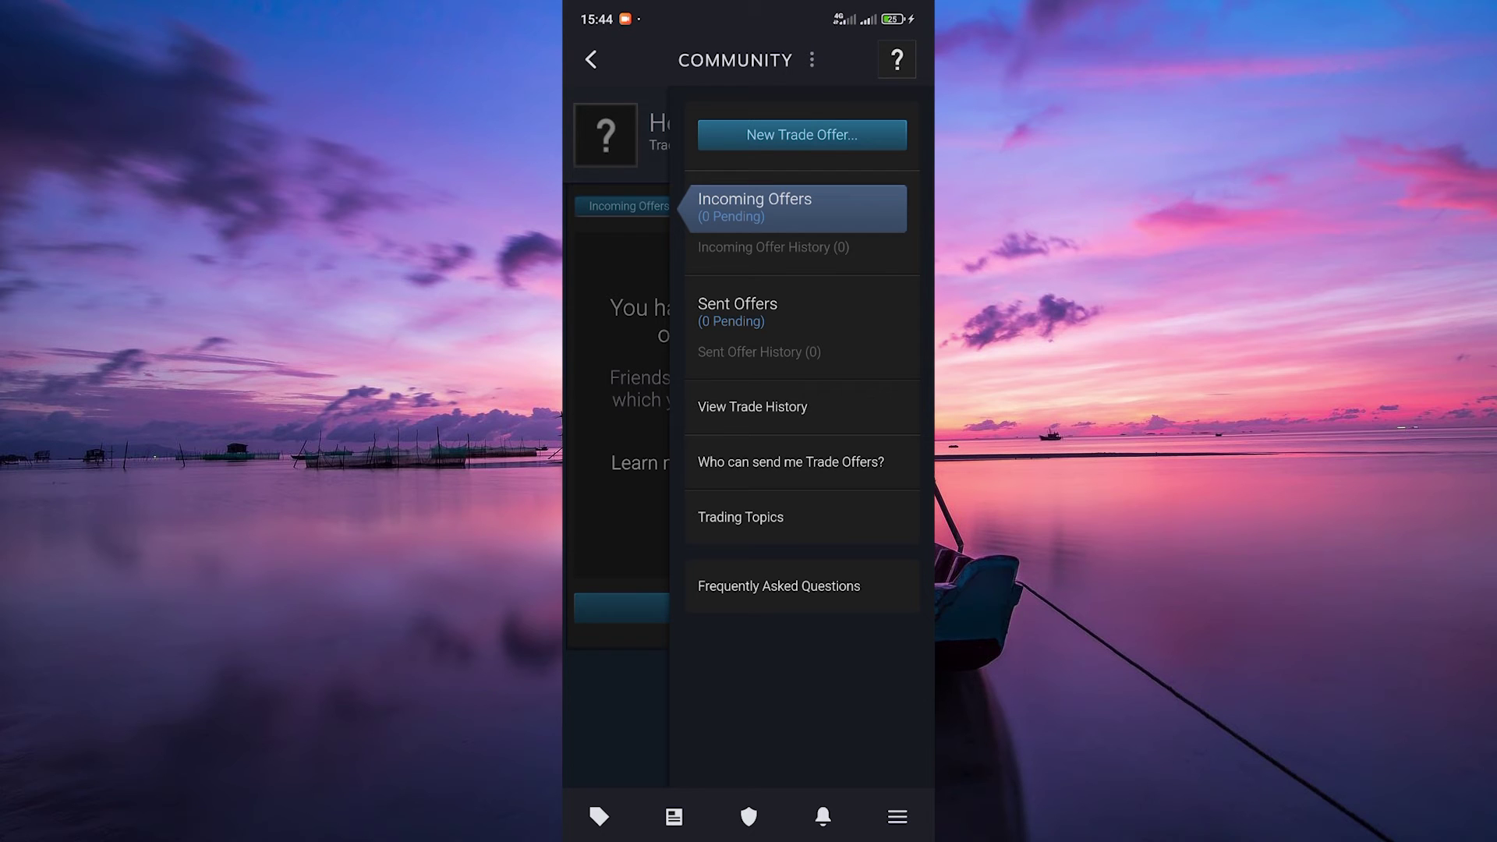
# Open 'Who can send me Trade Offers?' and reach the Third-Party Sites trade URL
pyautogui.click(790, 461)
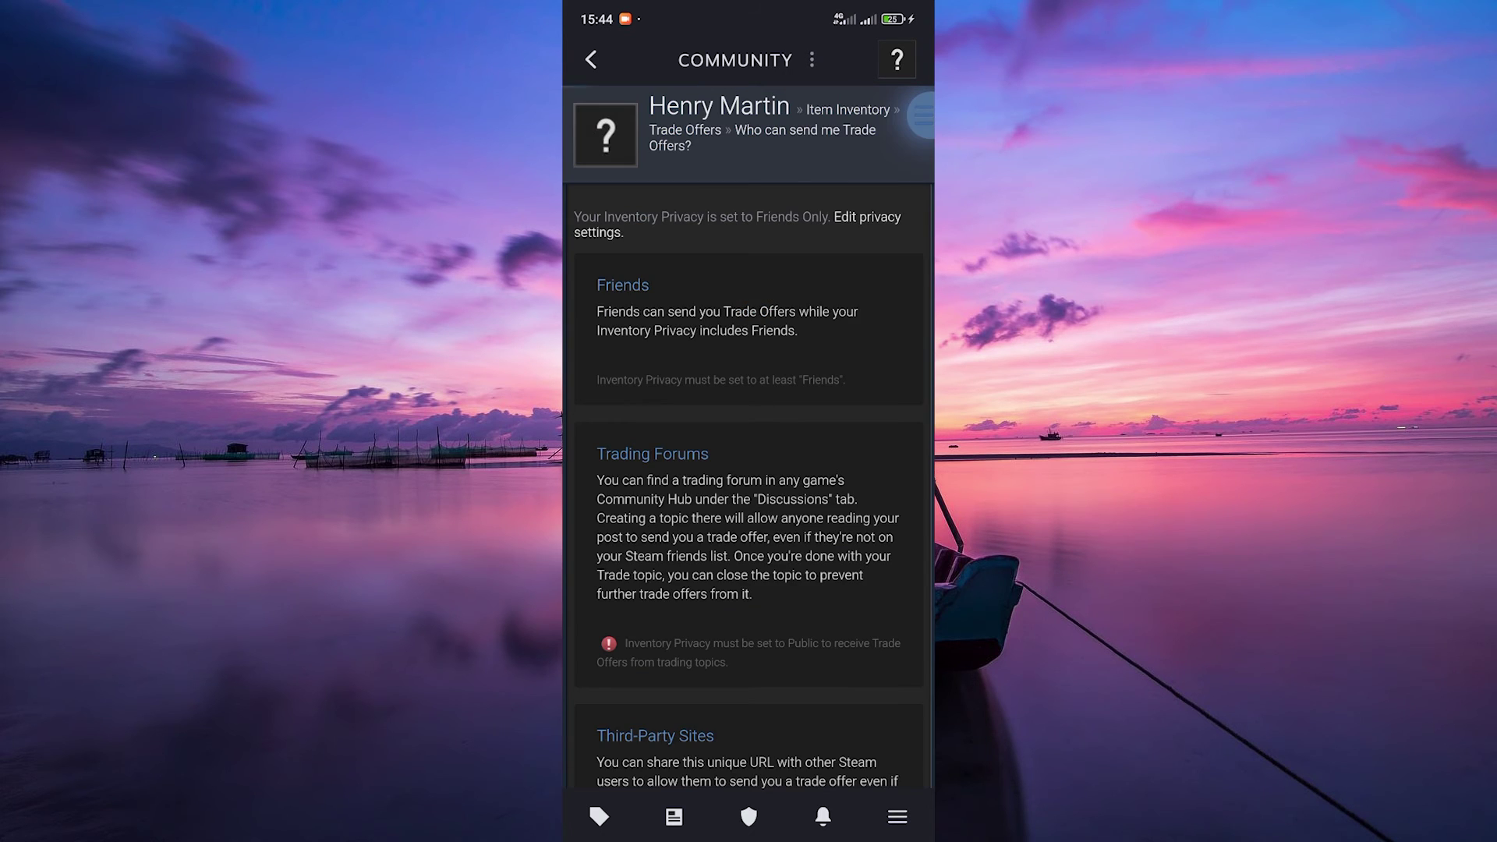
pyautogui.scroll(-5, 852, 568)
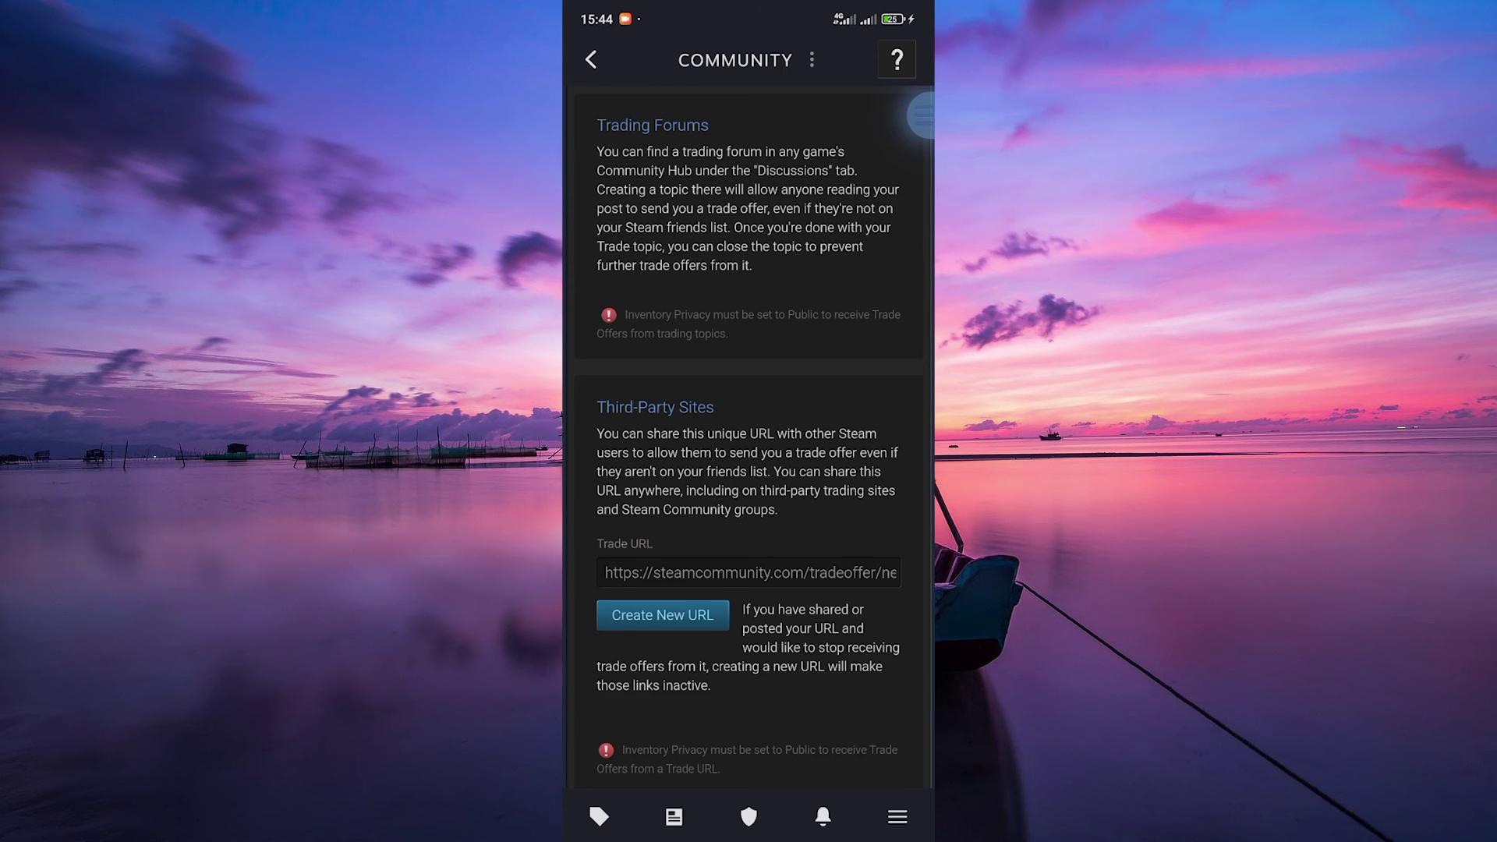
pyautogui.scroll(-2, 862, 493)
pyautogui.scroll(-1, 825, 614)
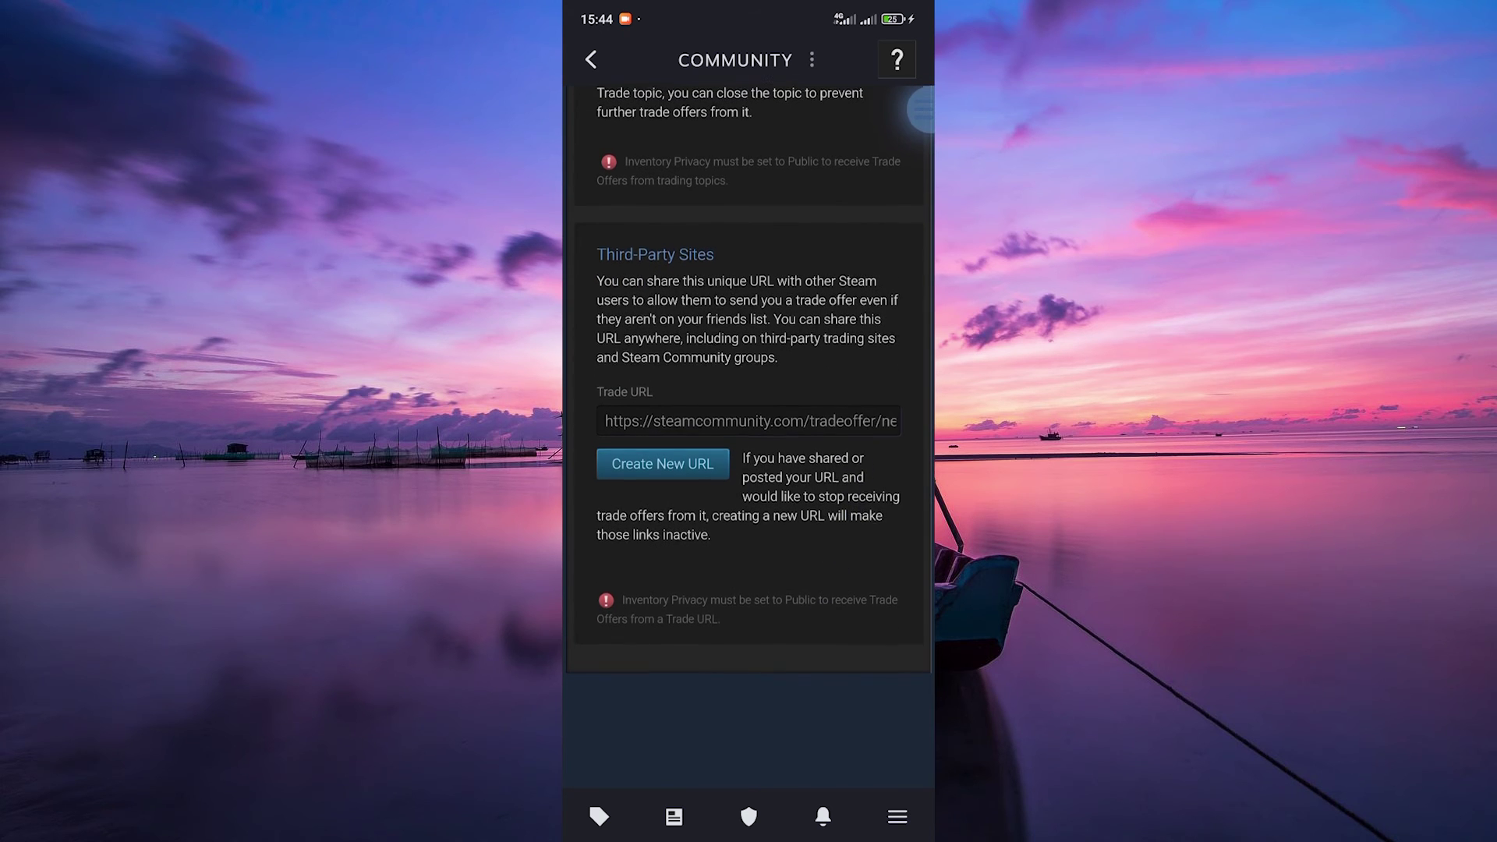
pyautogui.click(836, 505)
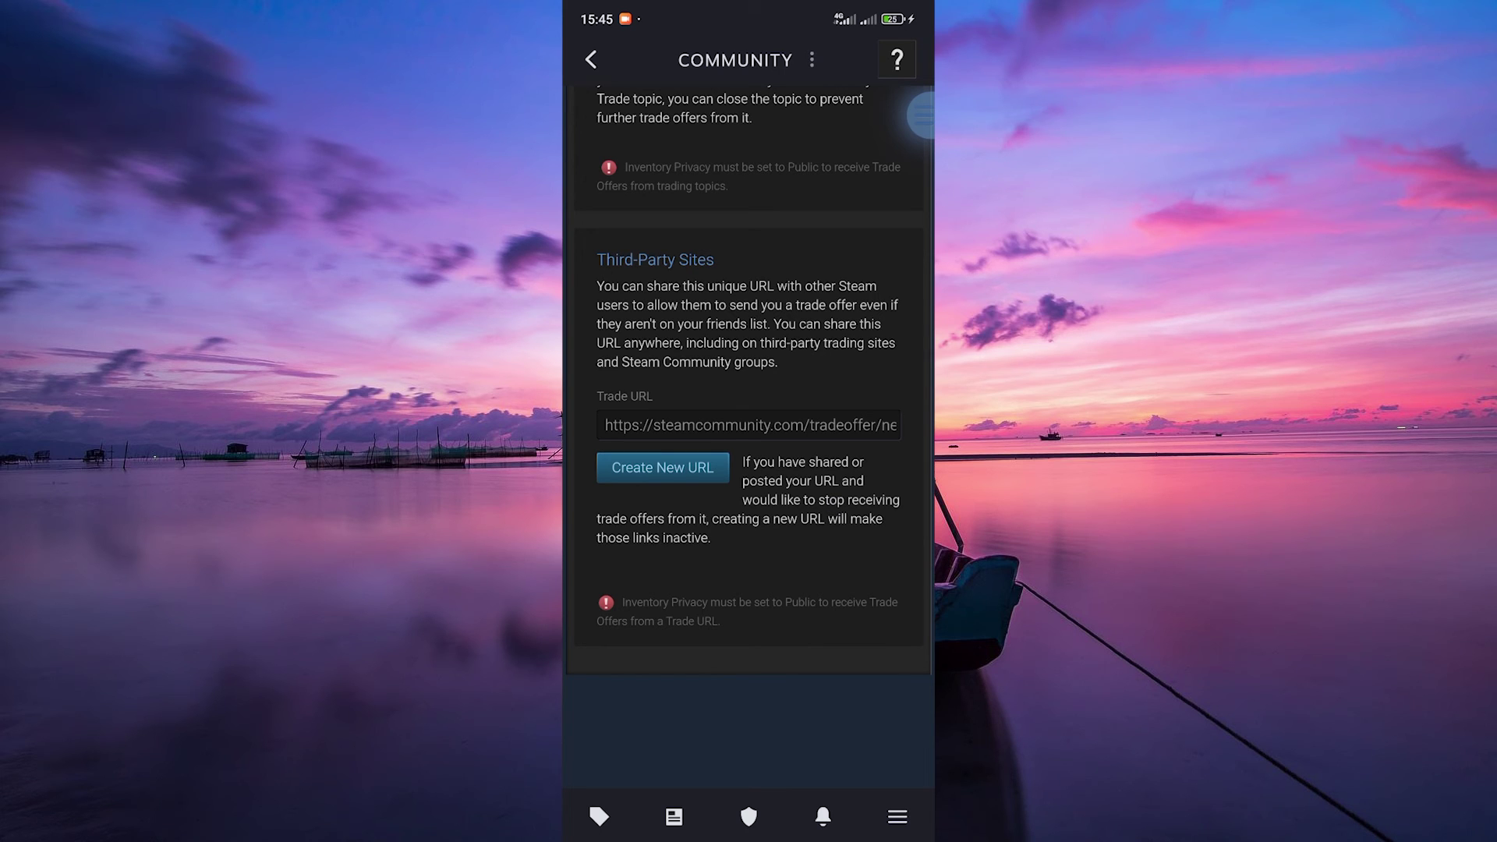
# Highlight the full trade URL, then swipe up to the Android home screen
pyautogui.click(796, 427)
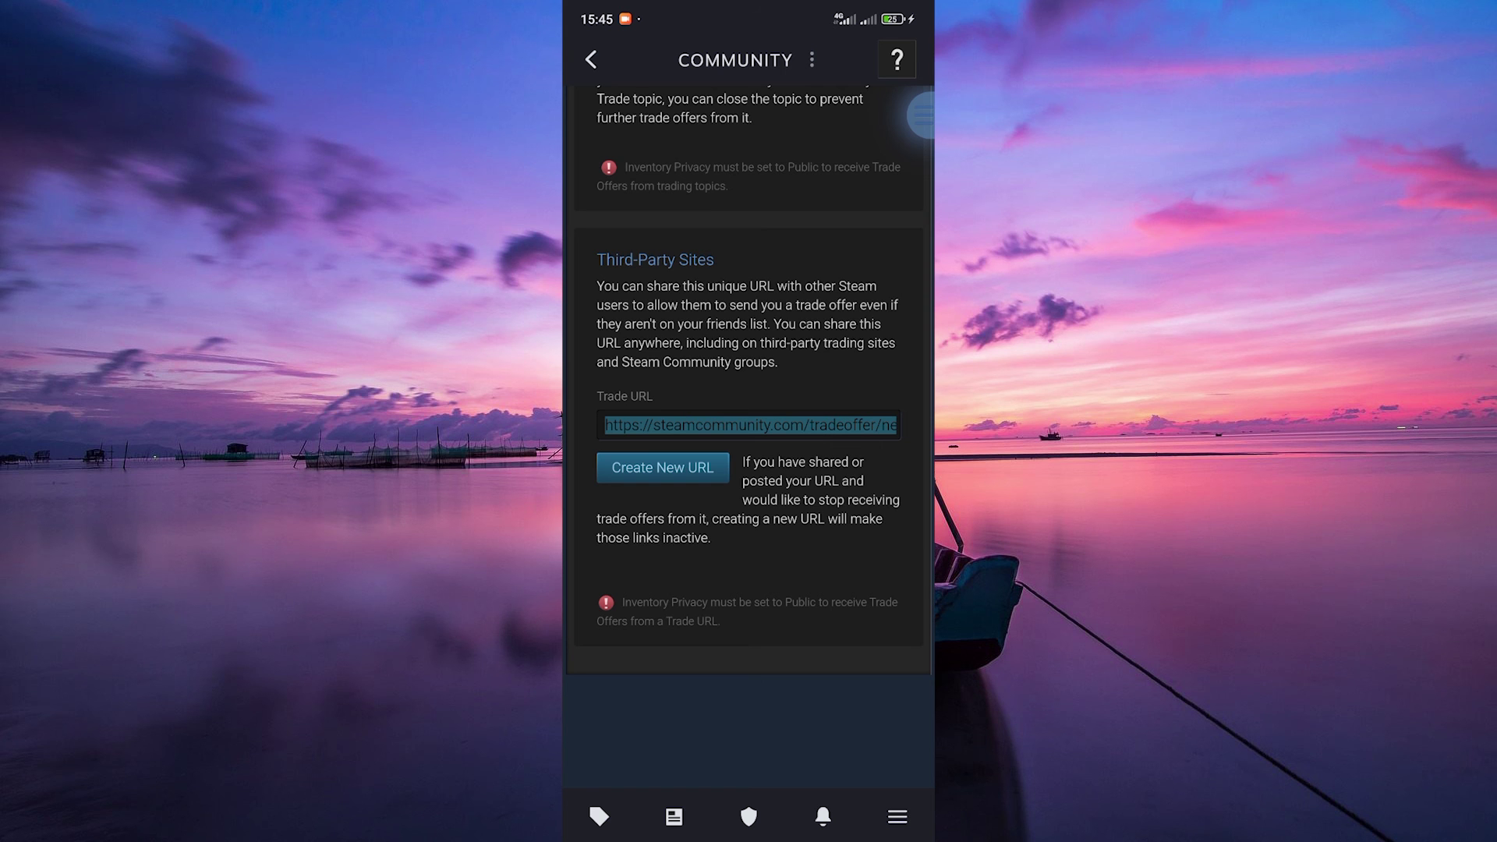
pyautogui.moveTo(772, 794); pyautogui.dragTo(818, 547)
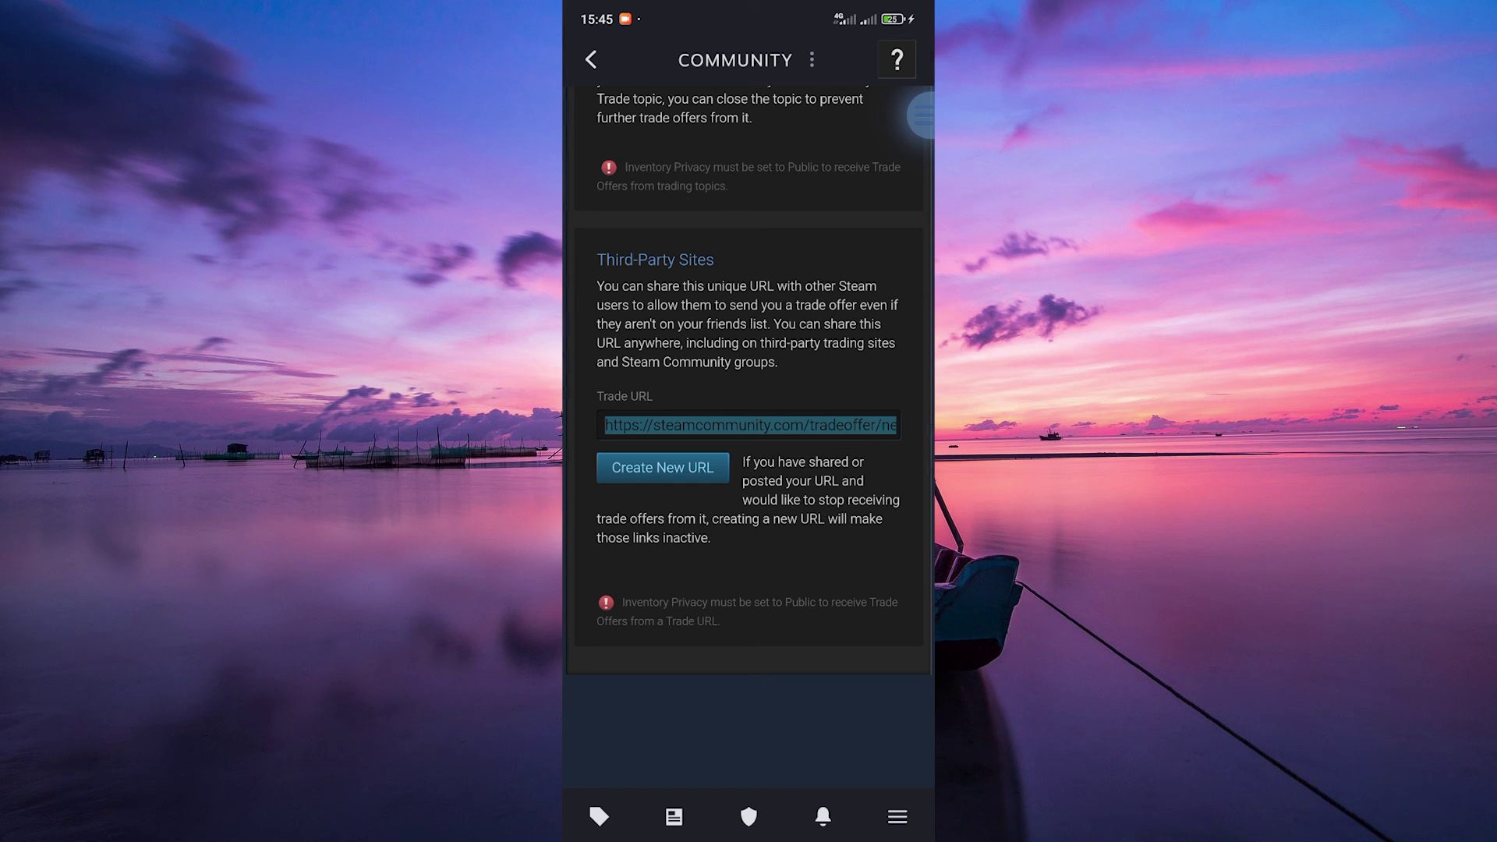